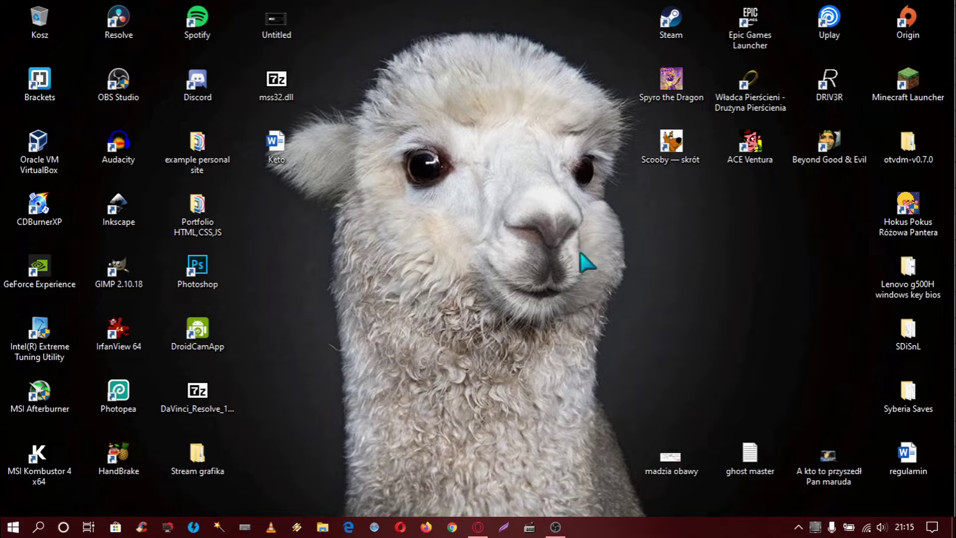
Step: Download Windows OEM Product Key Tool 1.1 from TechSpot, save it to the desktop, and close its page
click(480, 520)
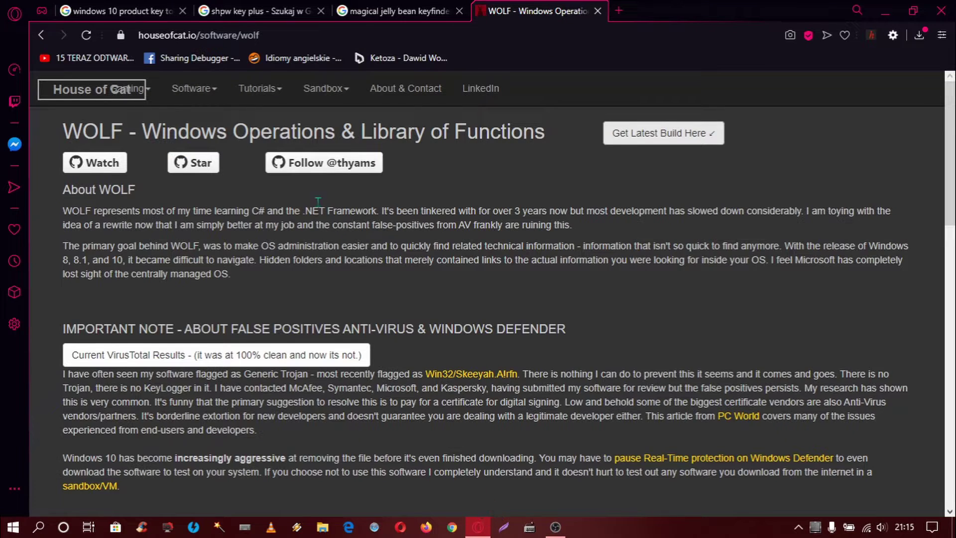
click(168, 10)
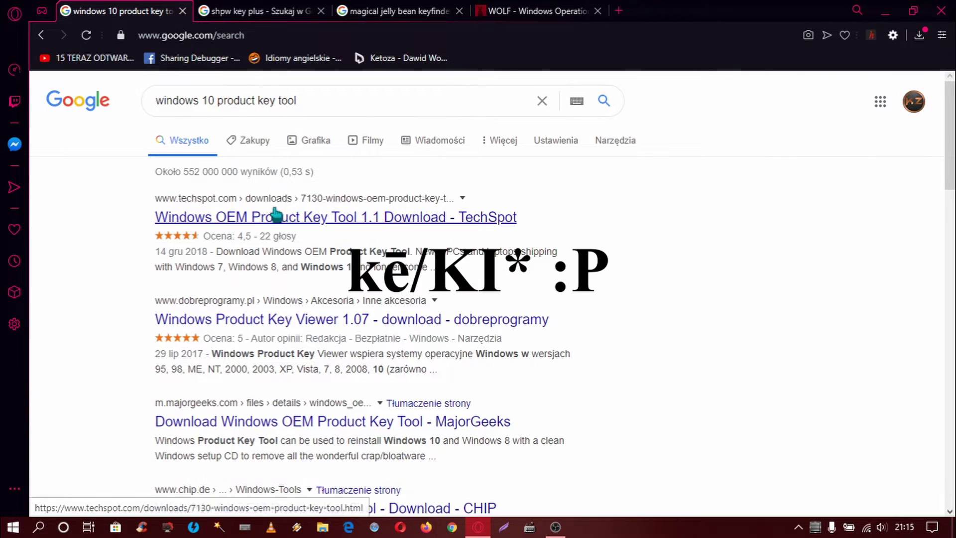
click(181, 220)
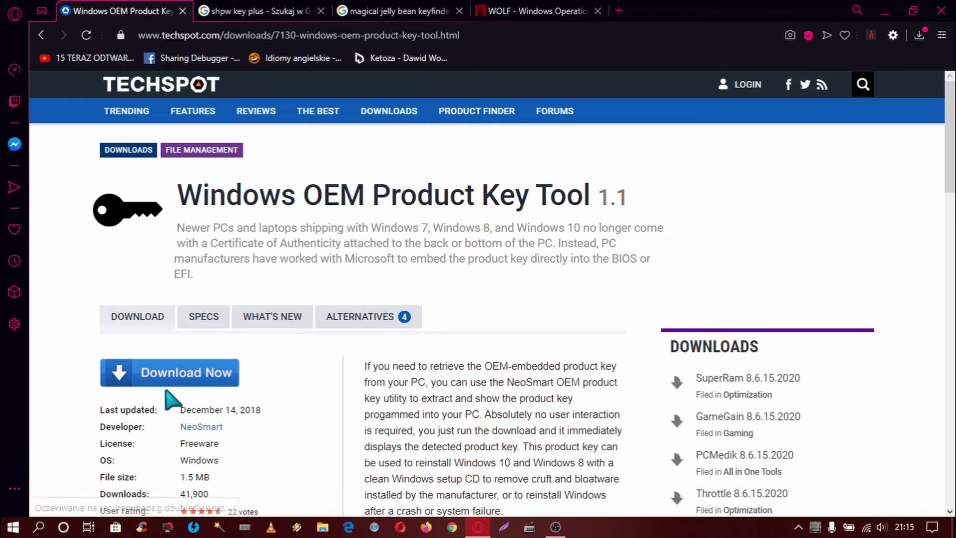
click(162, 384)
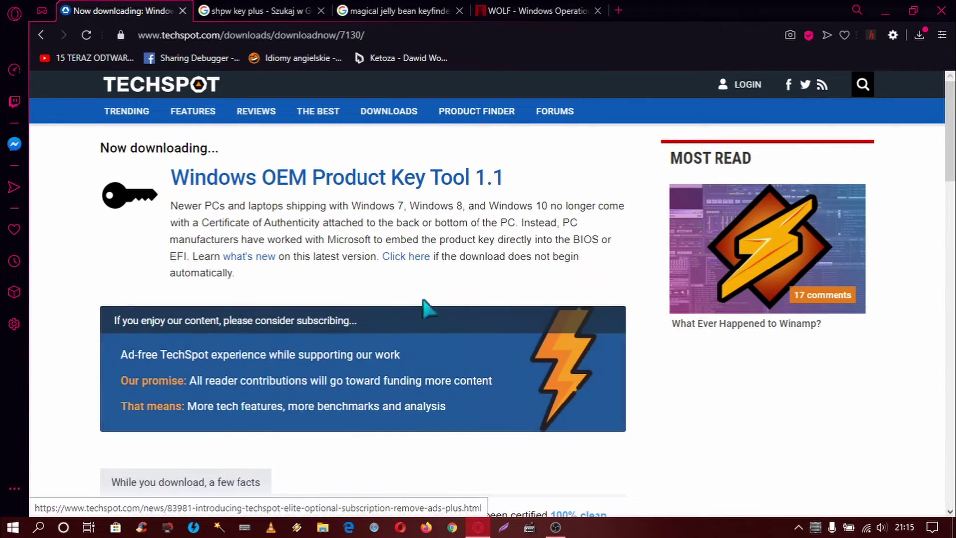
click(410, 262)
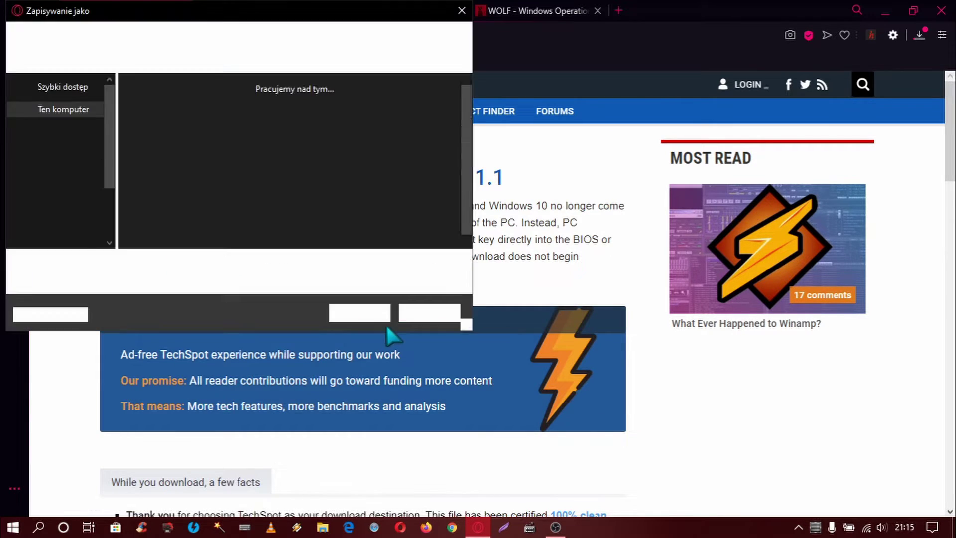
click(373, 313)
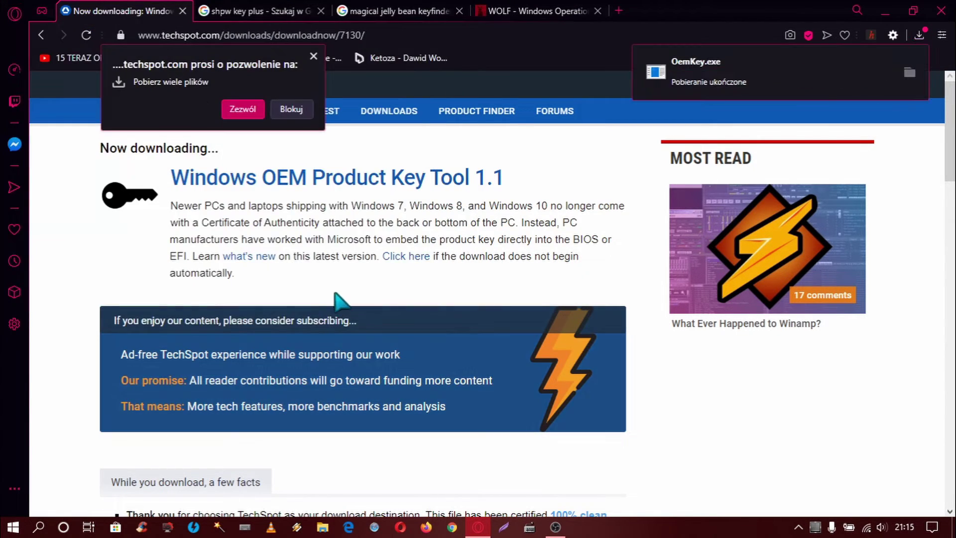
click(182, 10)
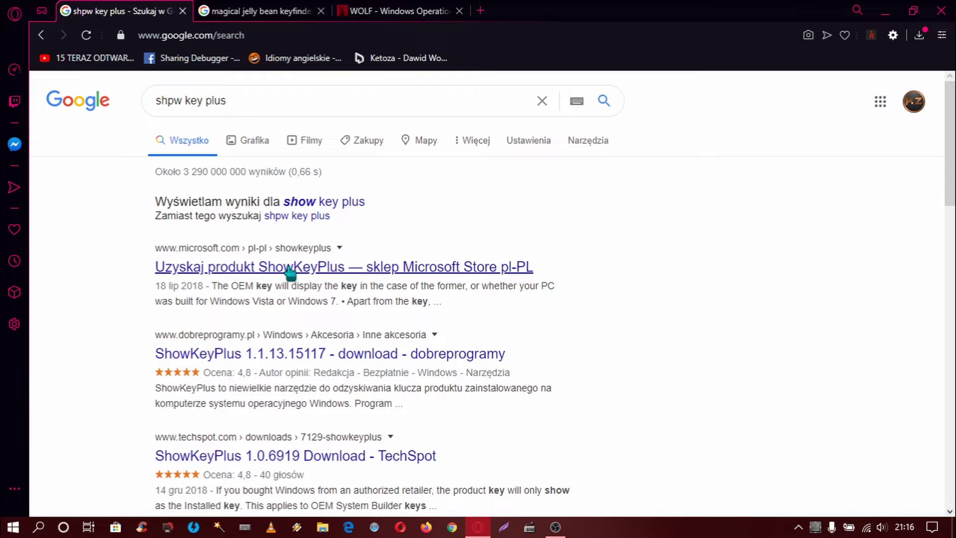
Step: Install ShowKeyPlus through its Microsoft Store page, staying in the Polska - Polski store, and close the web page
click(298, 268)
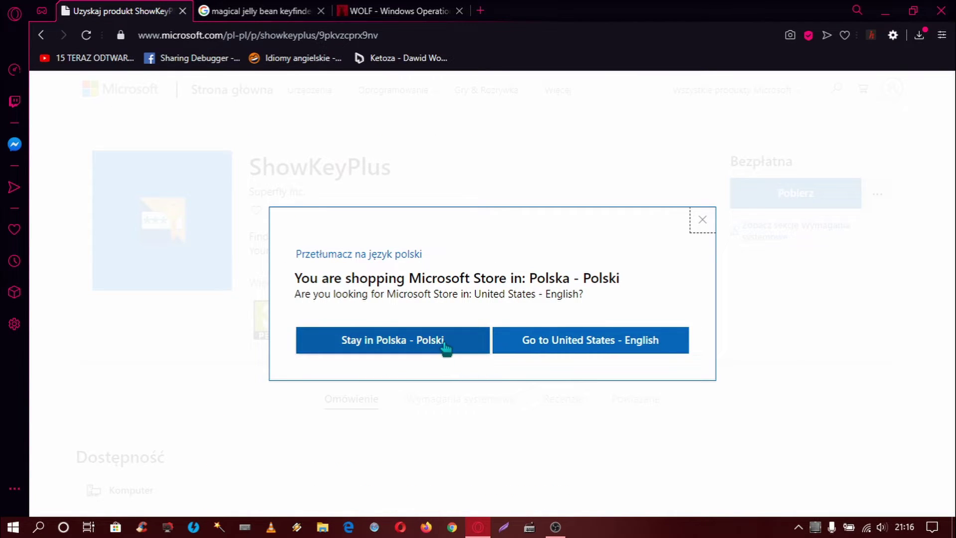
click(444, 343)
click(769, 197)
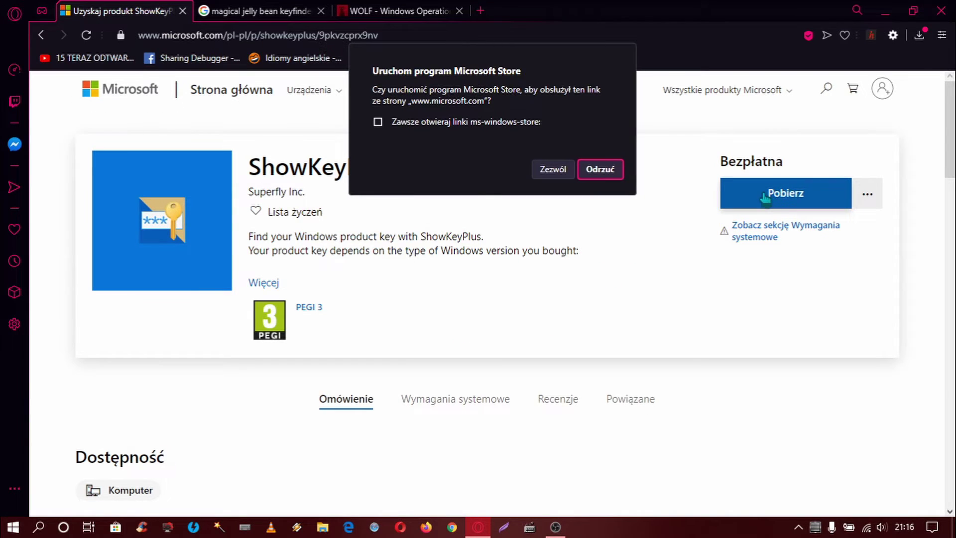
click(552, 169)
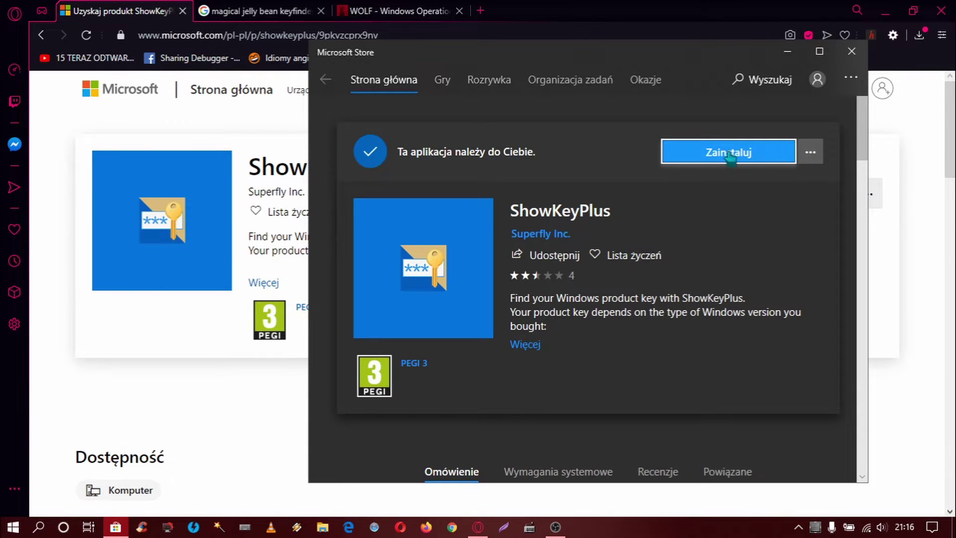
click(731, 155)
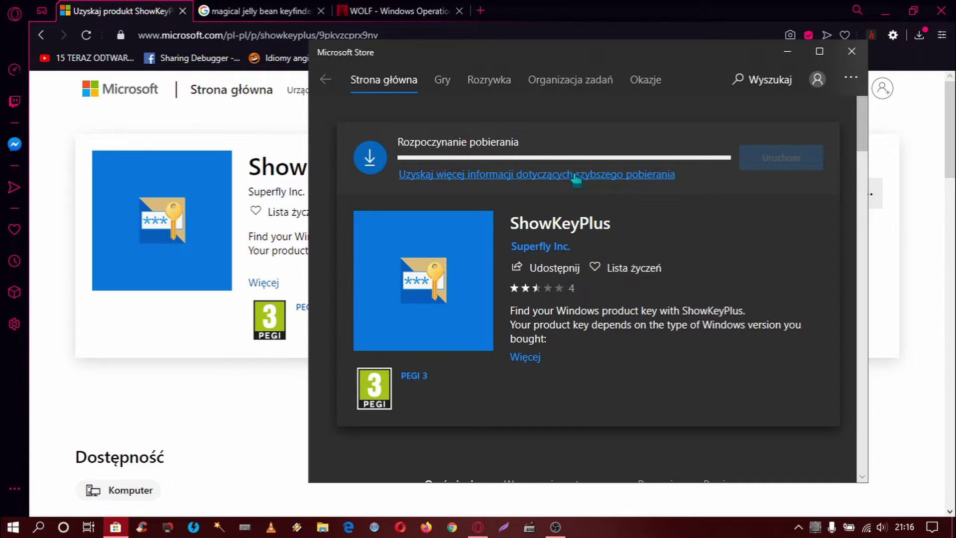
click(287, 10)
click(183, 10)
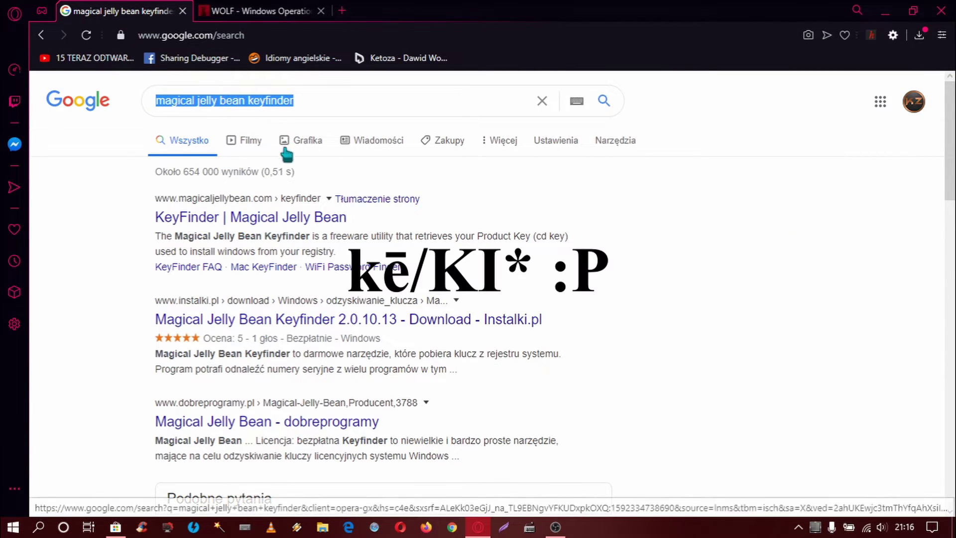
Step: Download the free Magical Jelly Bean KeyFinder from its official site, save KeyFinderInstaller to the desktop, and close the page
click(227, 222)
click(192, 213)
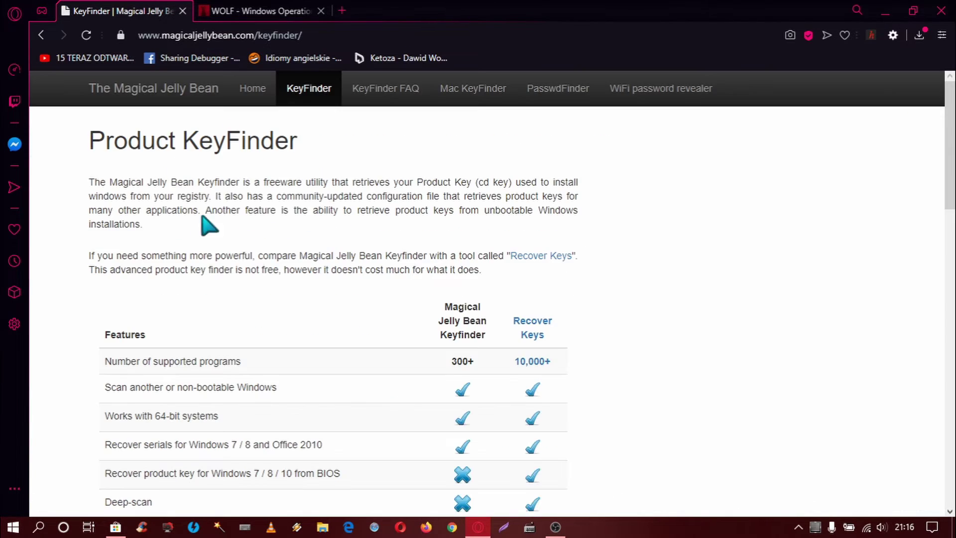
scroll(393, 356, down, 5)
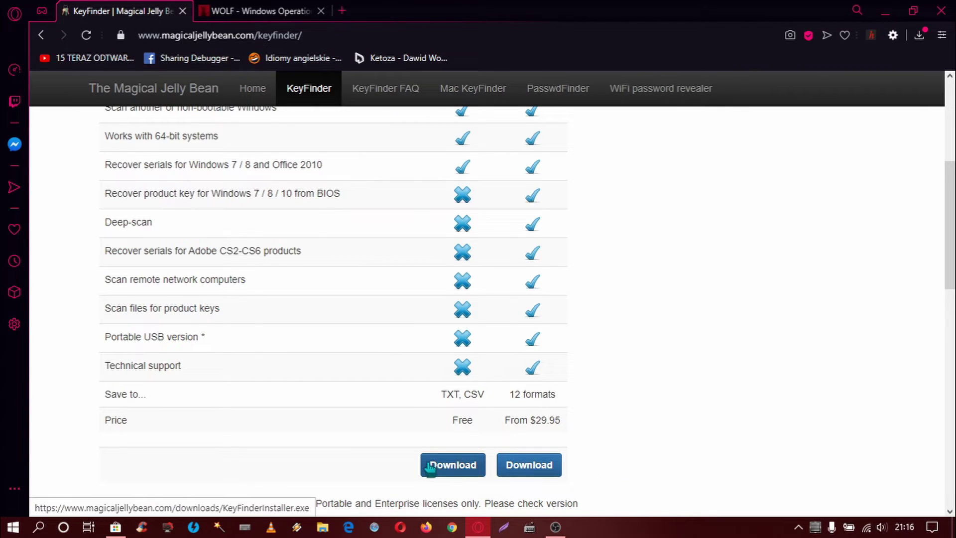
click(451, 471)
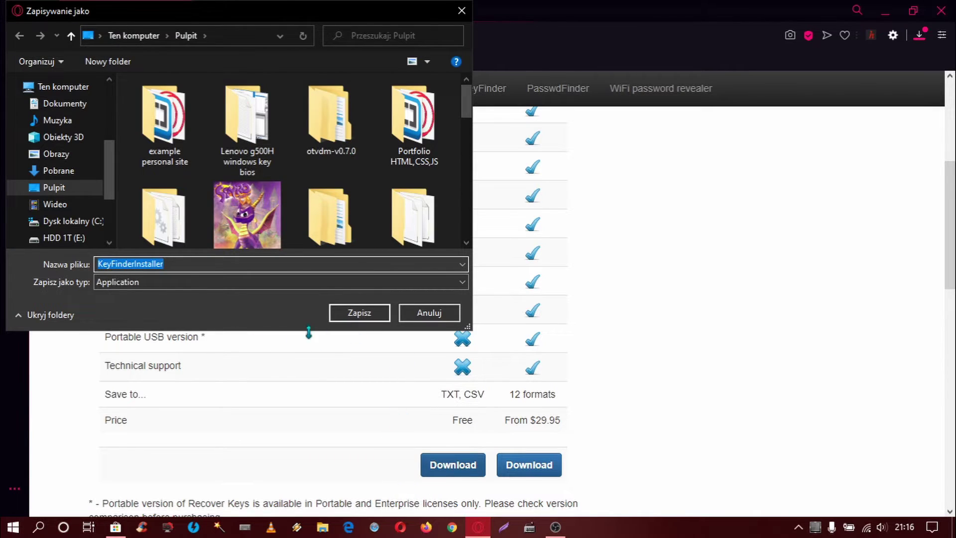
click(359, 314)
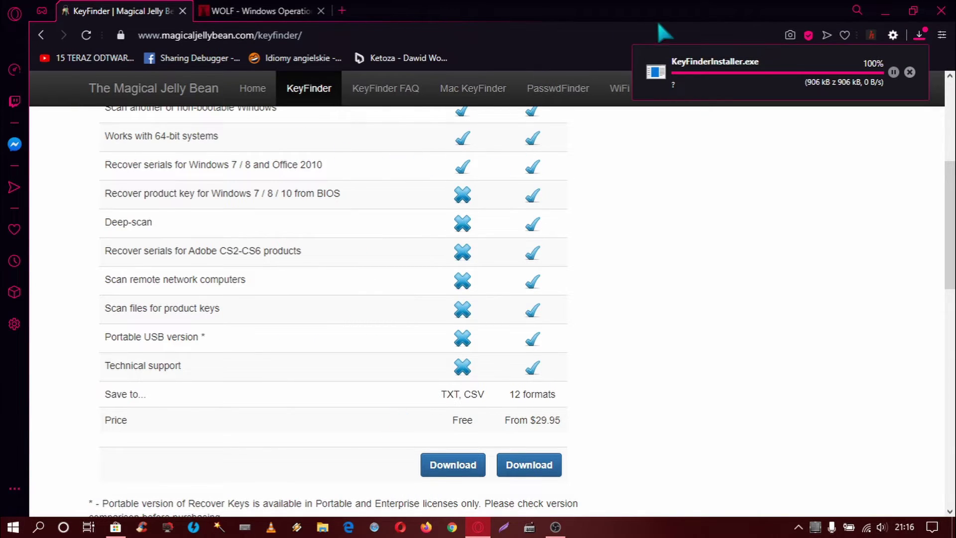
click(182, 11)
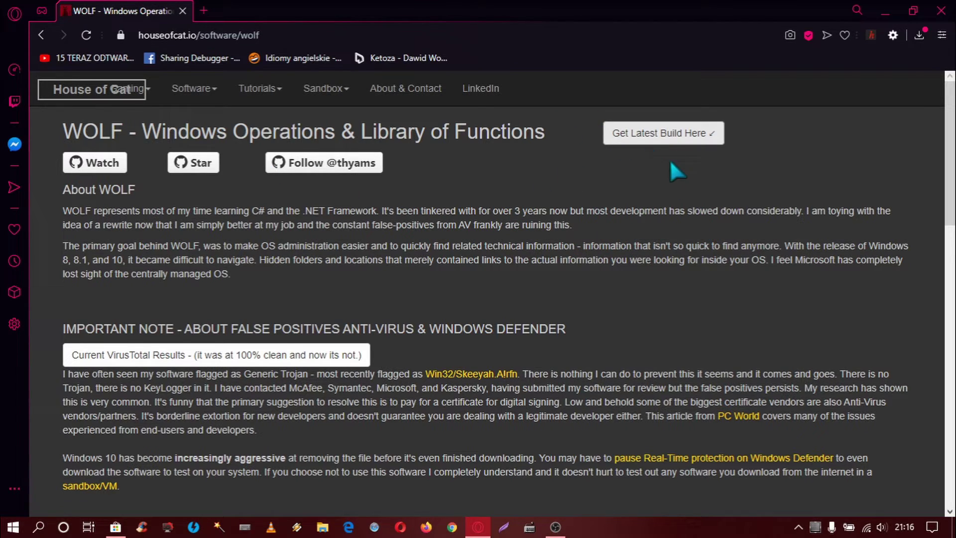
Step: Download the latest WOLF build and save WOLF v0.3589 (x86-x64) to the desktop as a zip archive
click(662, 134)
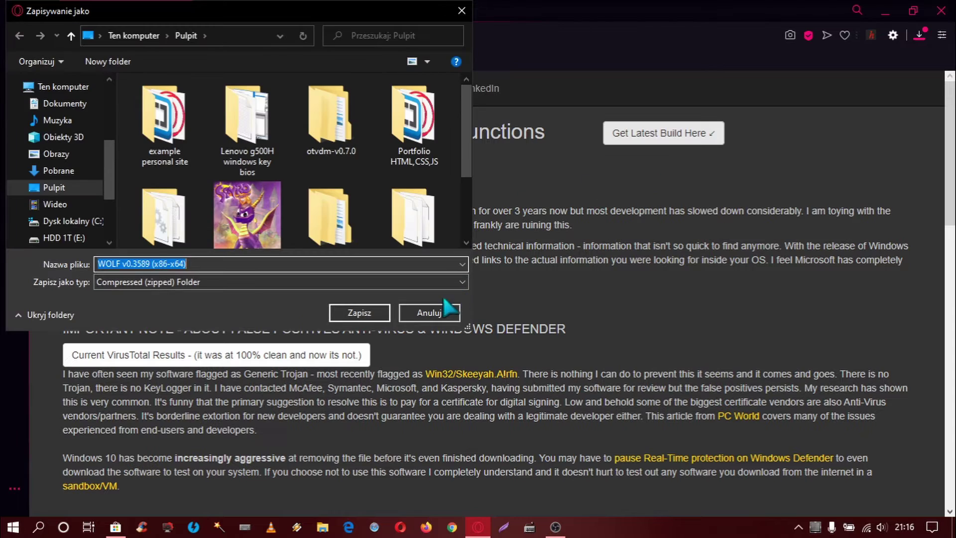
click(360, 313)
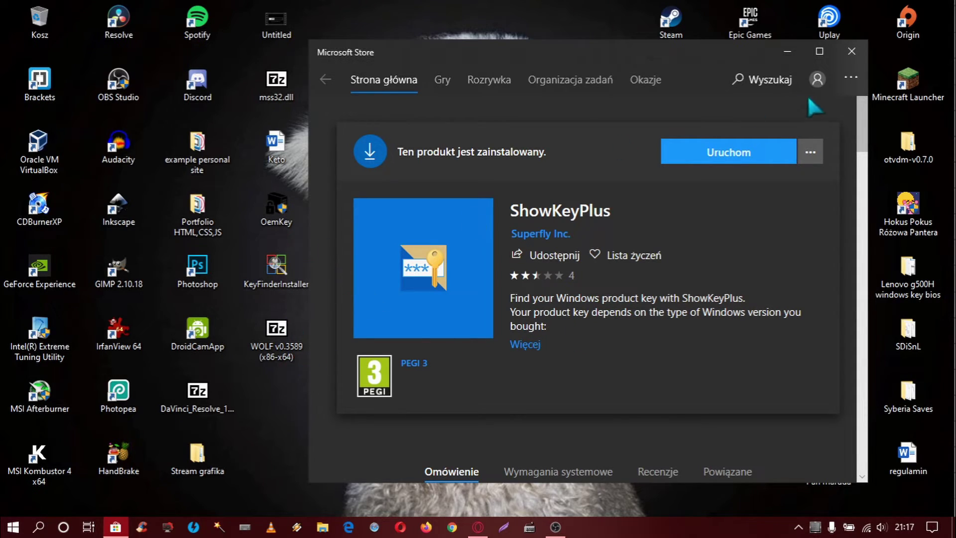
Step: Minimize the Microsoft Store, run OemKey from the desktop, and move its window aside
click(786, 51)
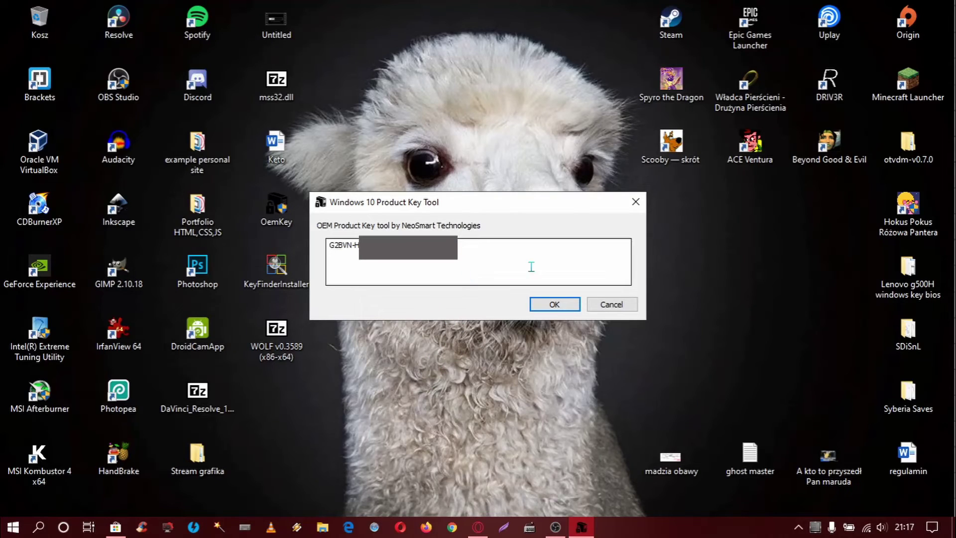
drag(486, 208, 199, 20)
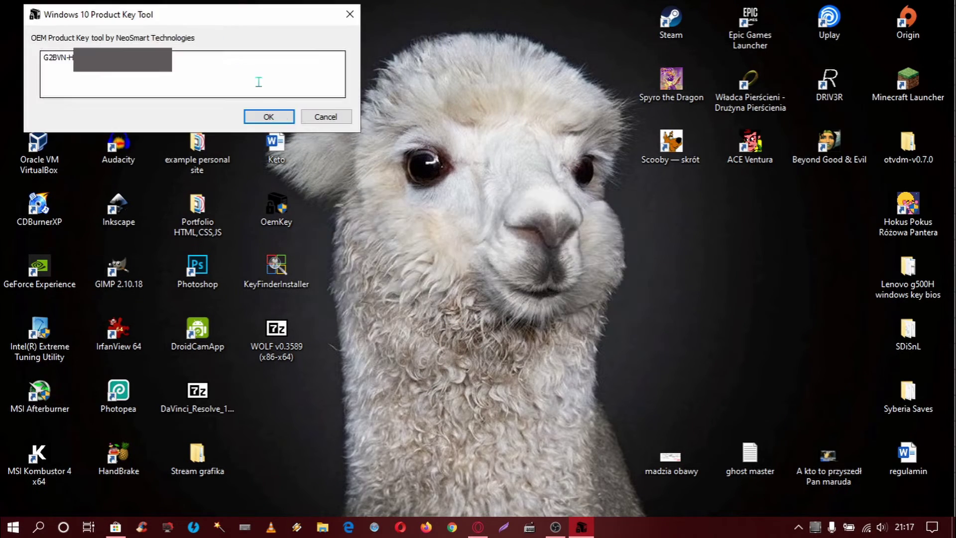
Step: Install KeyFinder with the license accepted and the default destination folder, launch it, and move its window beside the OEM key tool
click(273, 271)
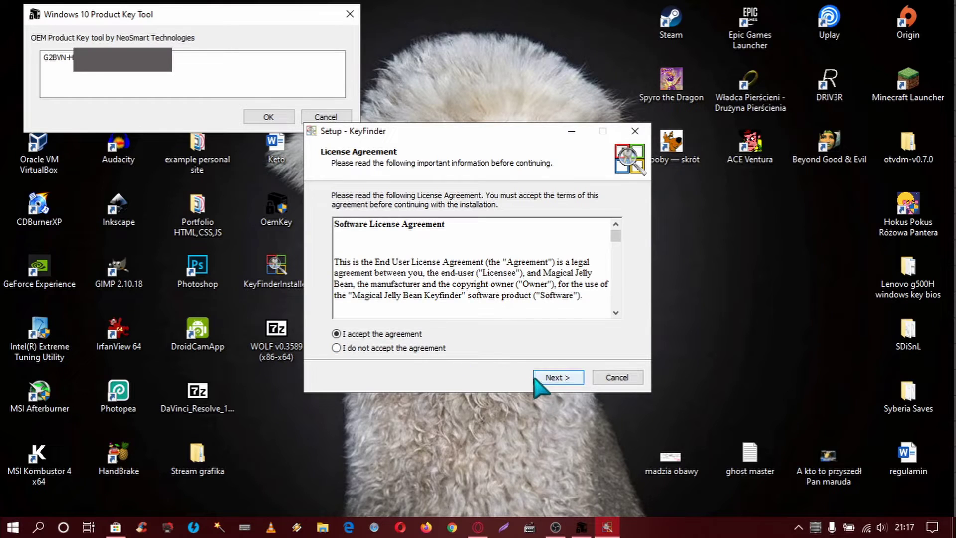
click(546, 381)
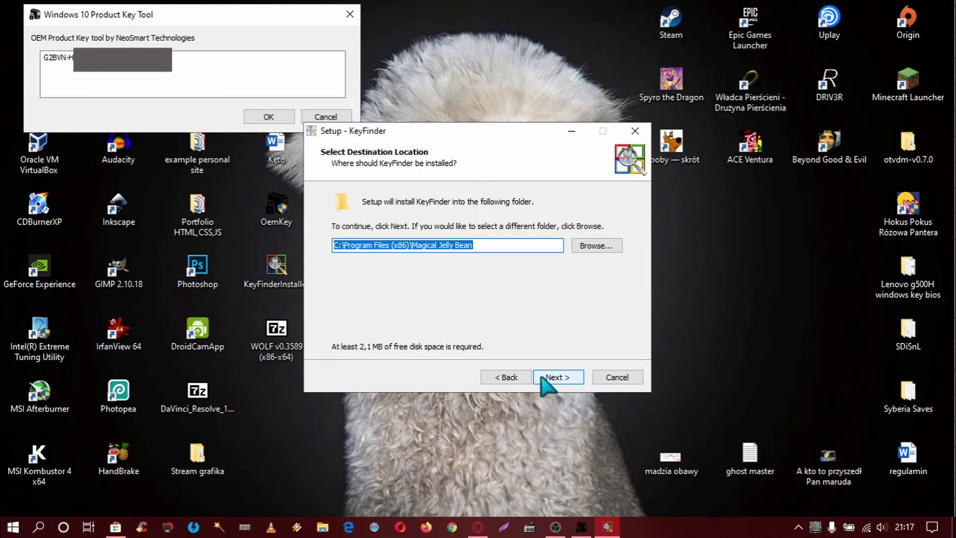
click(547, 383)
click(549, 383)
click(551, 382)
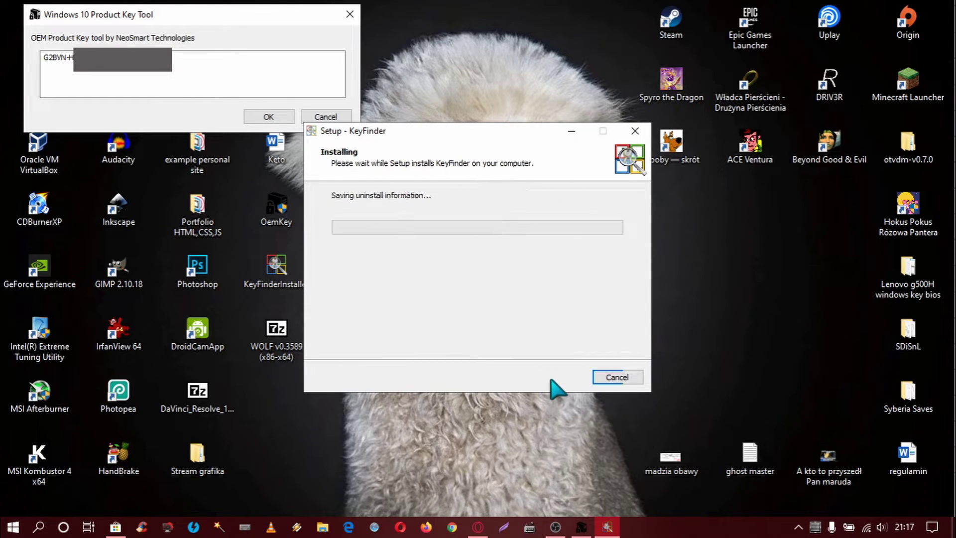
click(550, 382)
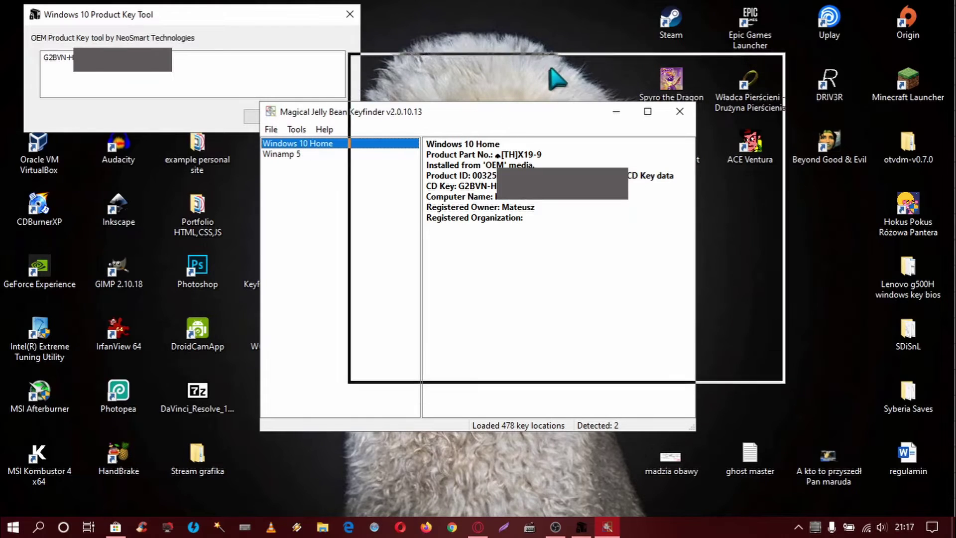
drag(700, 19, 709, 18)
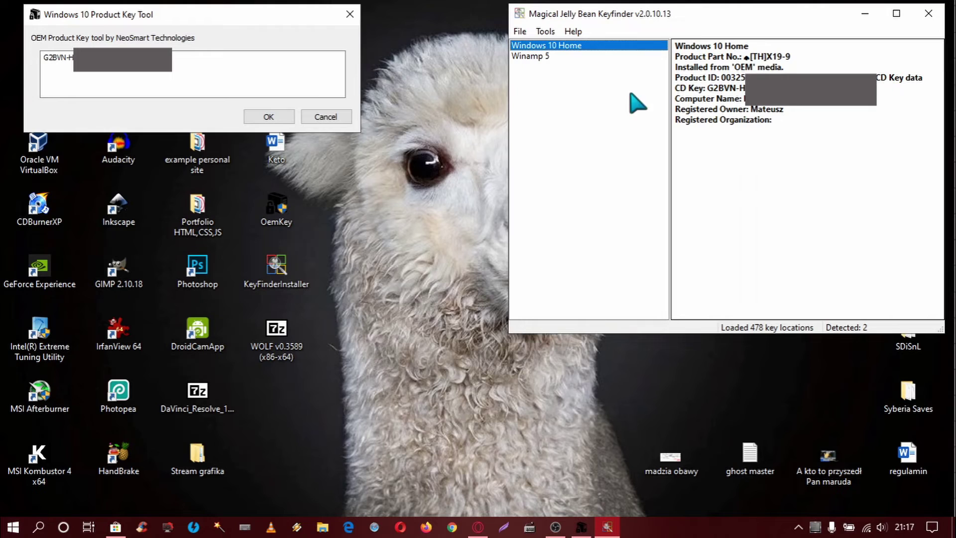
Step: Extract WOLF v0.3589 (x64).exe from the WOLF zip archive to the desktop and close the archive
double_click(286, 343)
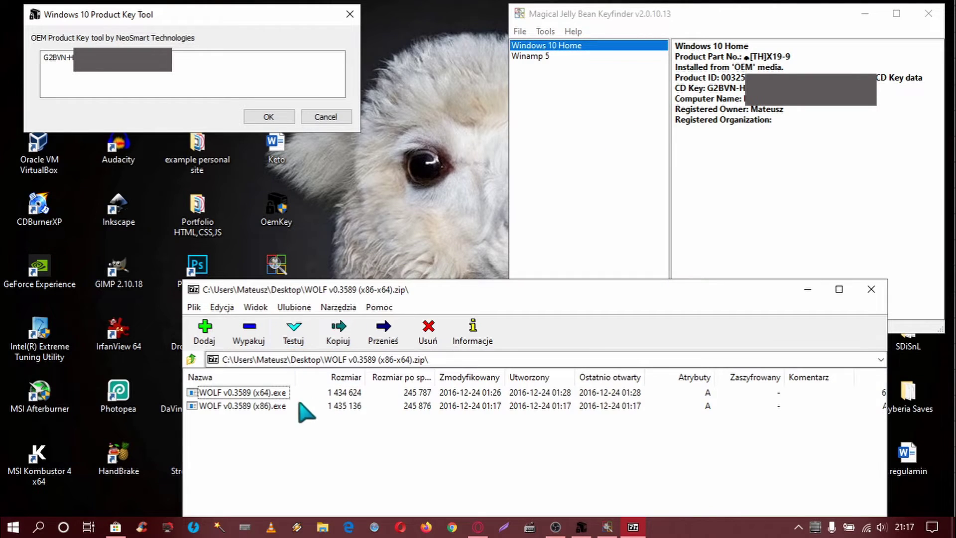
drag(271, 393, 359, 149)
click(871, 289)
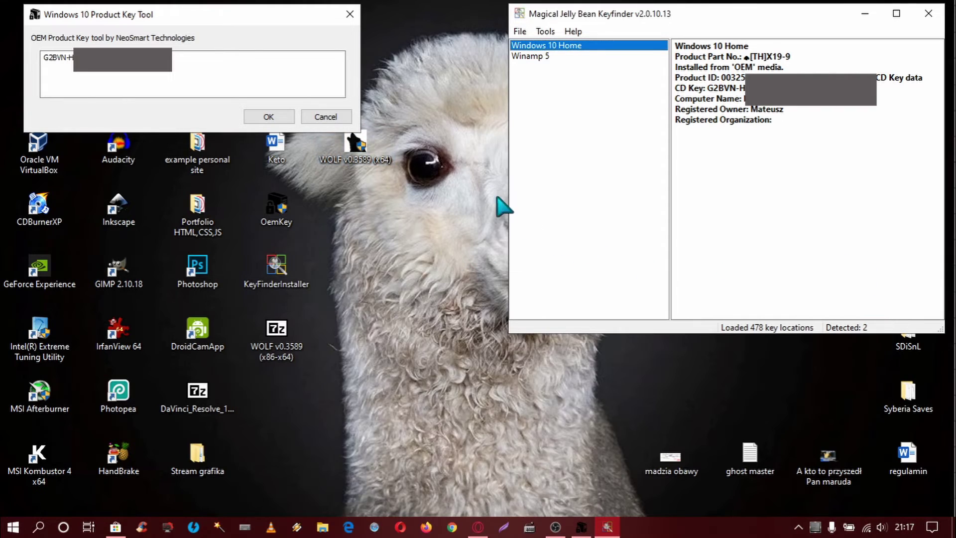
Step: Run WOLF v0.3589 (x64) and decline disabling future Windows Defender status notices
click(380, 168)
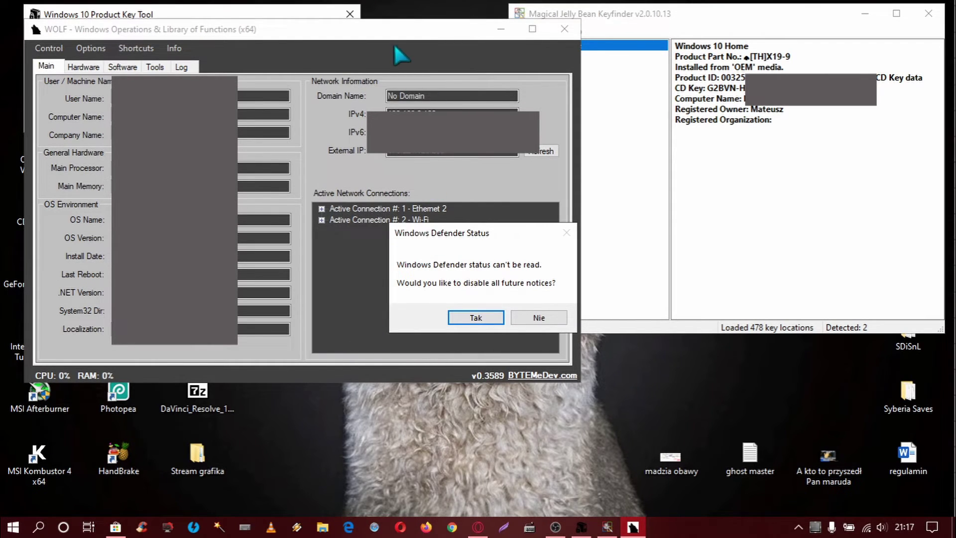
click(211, 47)
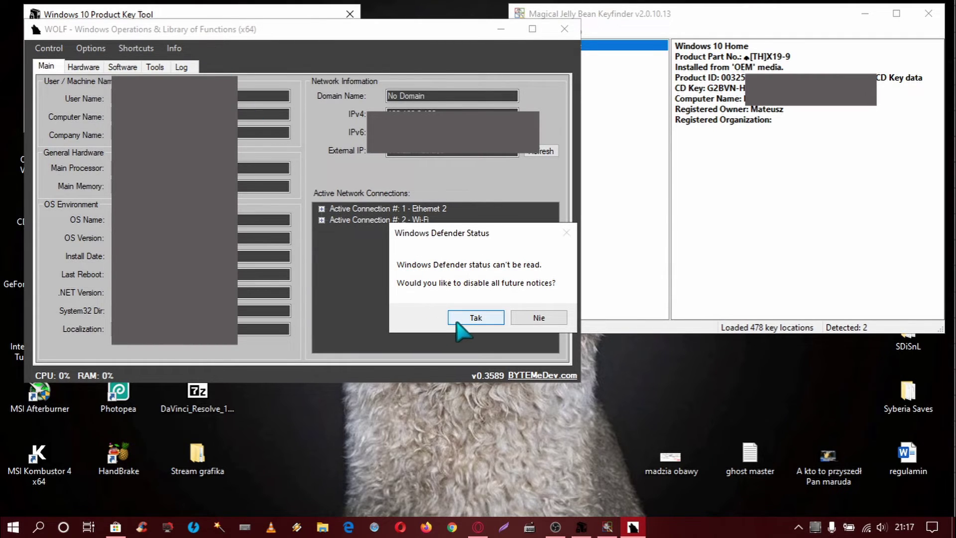
click(538, 319)
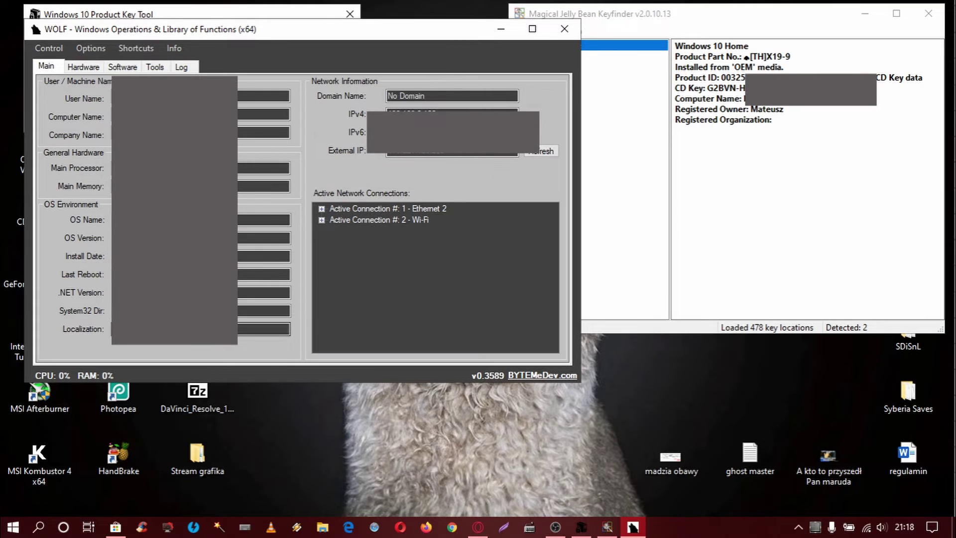
Step: View WOLF's hardware and operating system information and check the available Microsoft product keys, keeping N/A selected
click(84, 66)
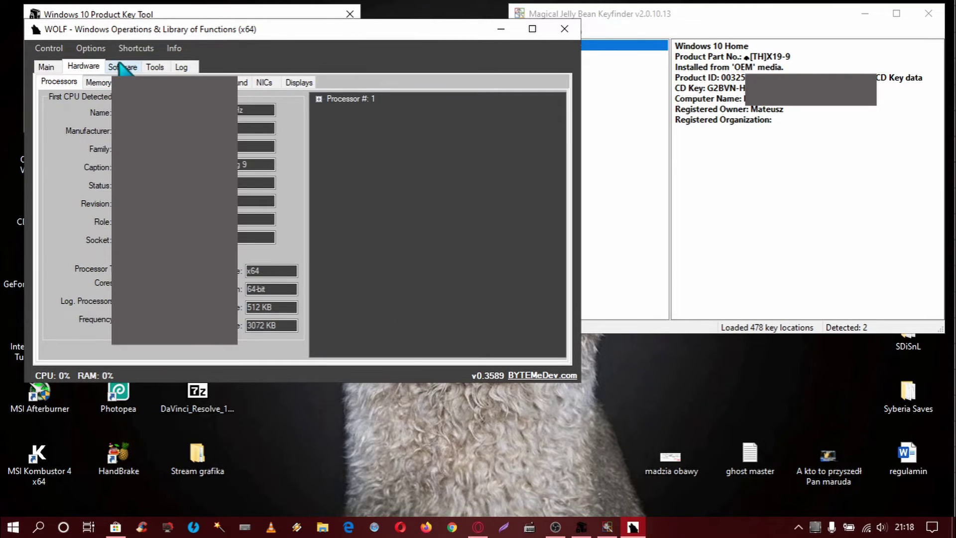
click(123, 66)
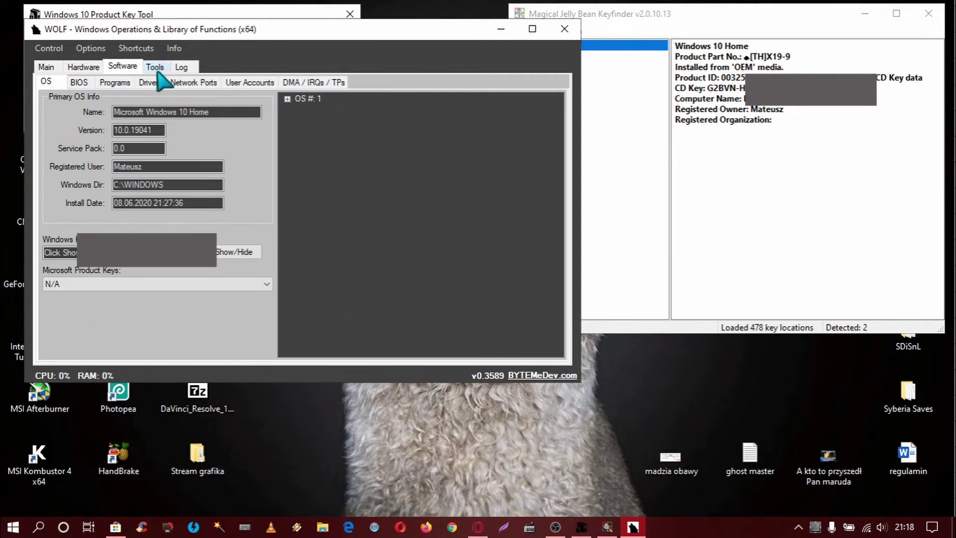
click(150, 285)
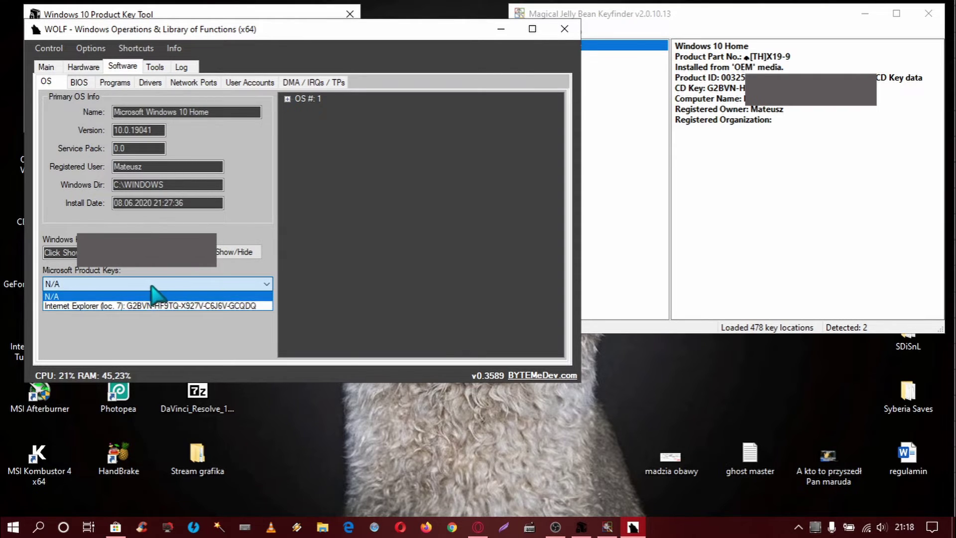
click(140, 296)
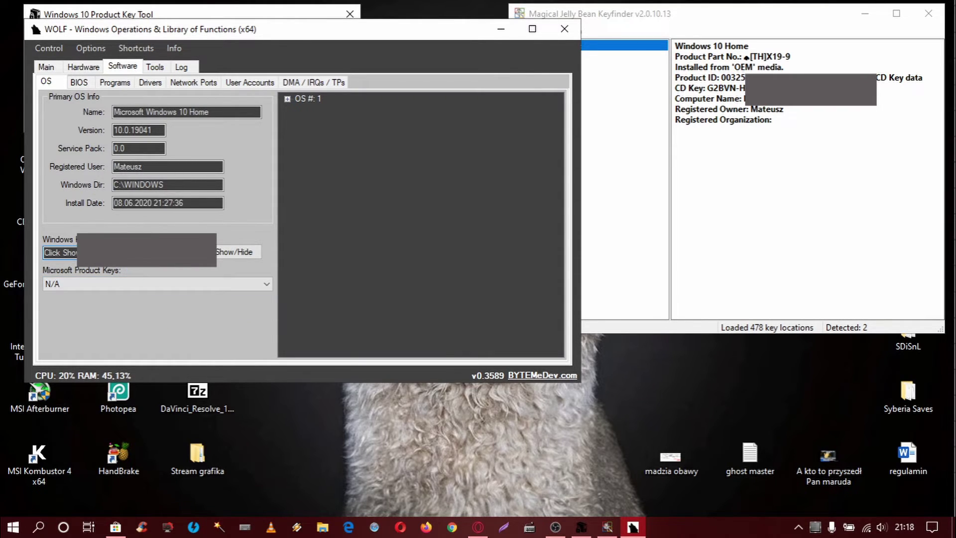
Step: Move the WOLF window below the OEM Product Key Tool, and open ShowKeyPlus from its Microsoft Store page, placing it below KeyFinder
click(232, 253)
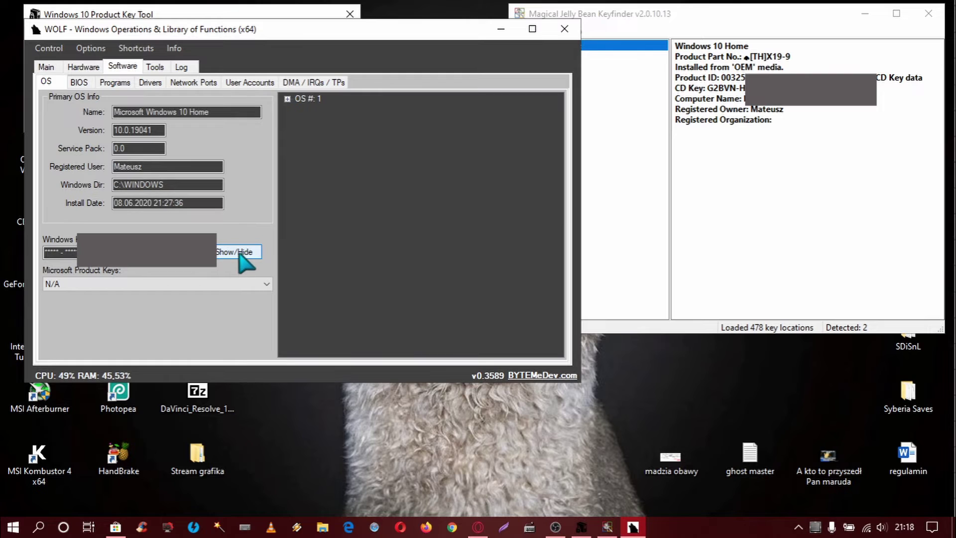
drag(359, 40, 336, 142)
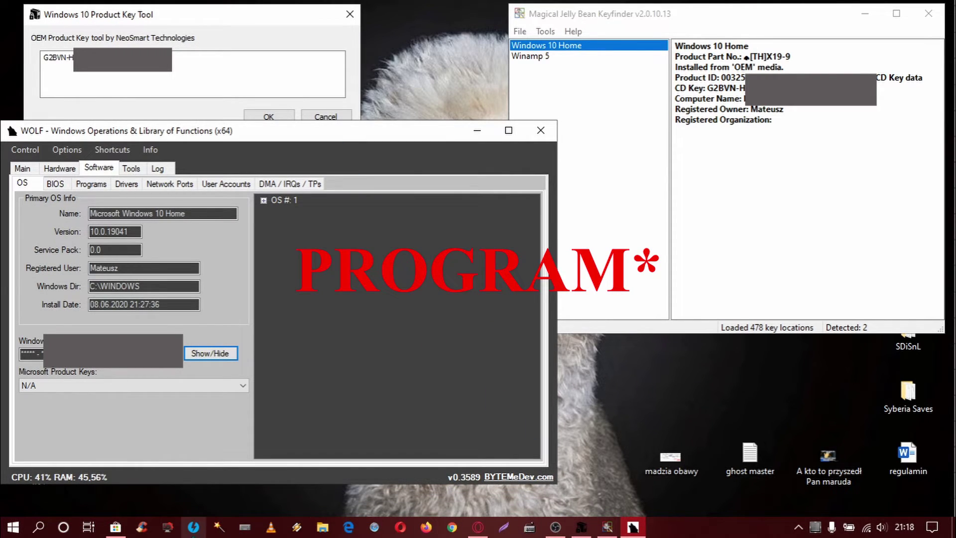
key(alt+Tab)
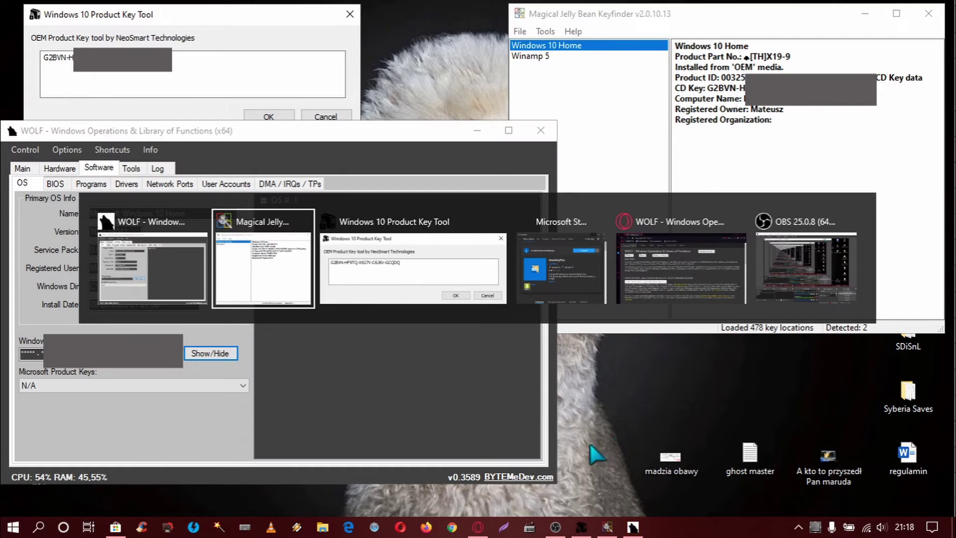
click(566, 267)
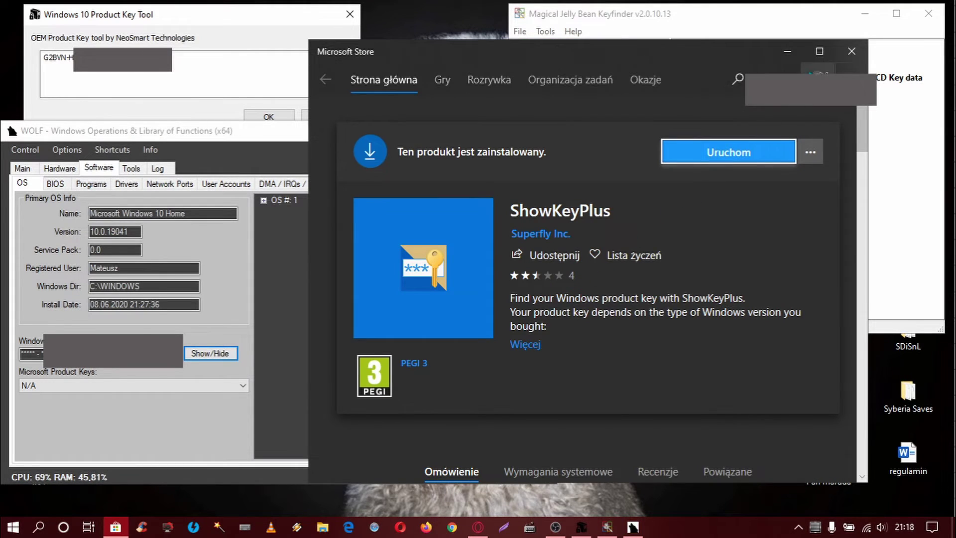
click(788, 50)
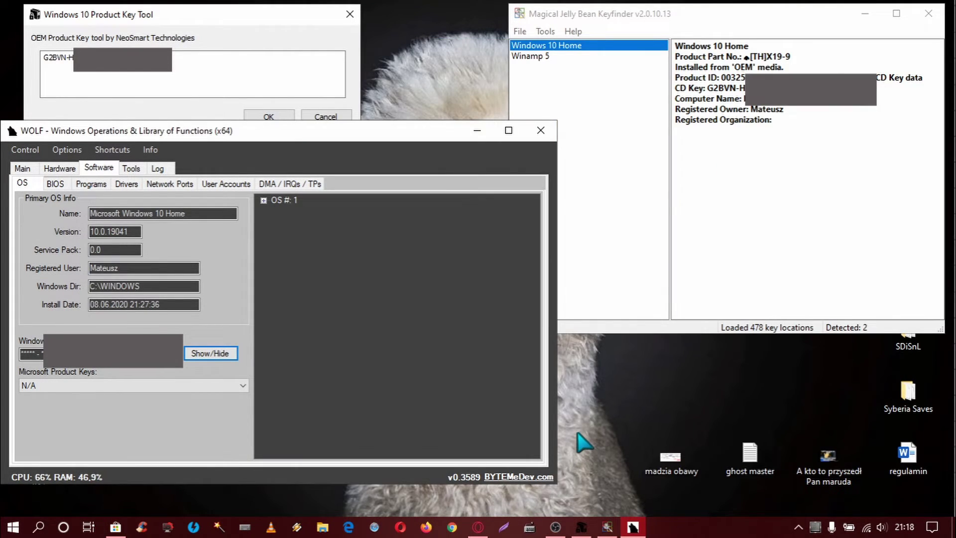
drag(613, 115, 811, 200)
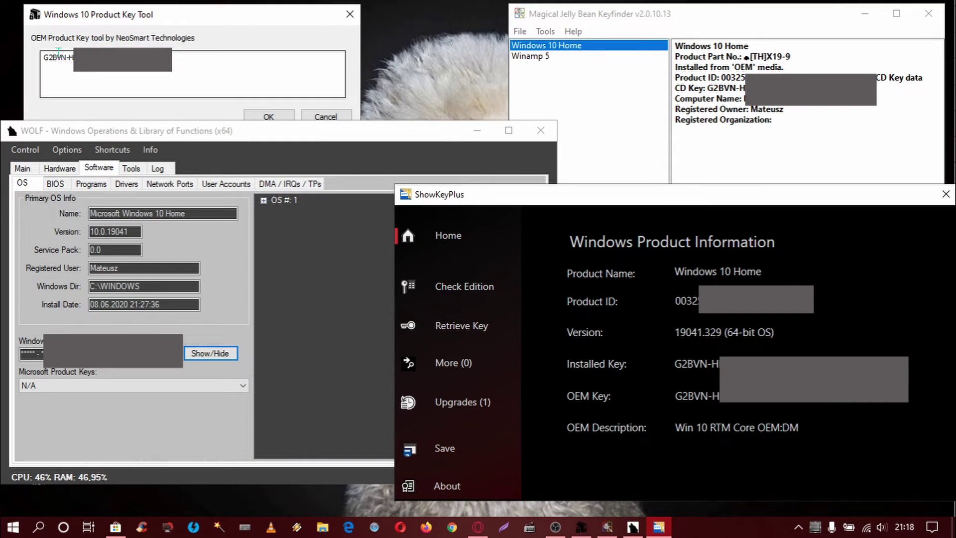
Step: Select the whole product key in the OEM Product Key Tool and reveal the Windows key in WOLF for comparison
click(202, 58)
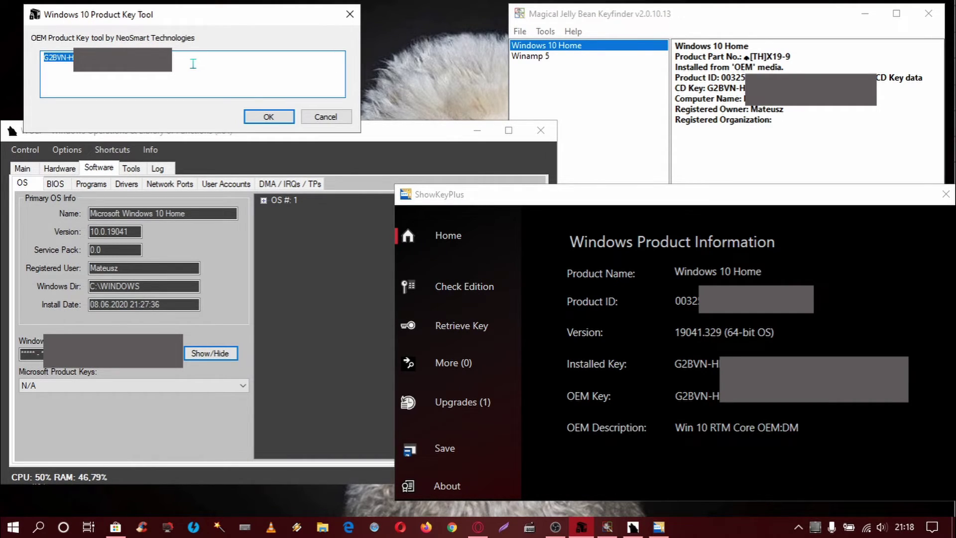
click(191, 62)
key(ctrl+a)
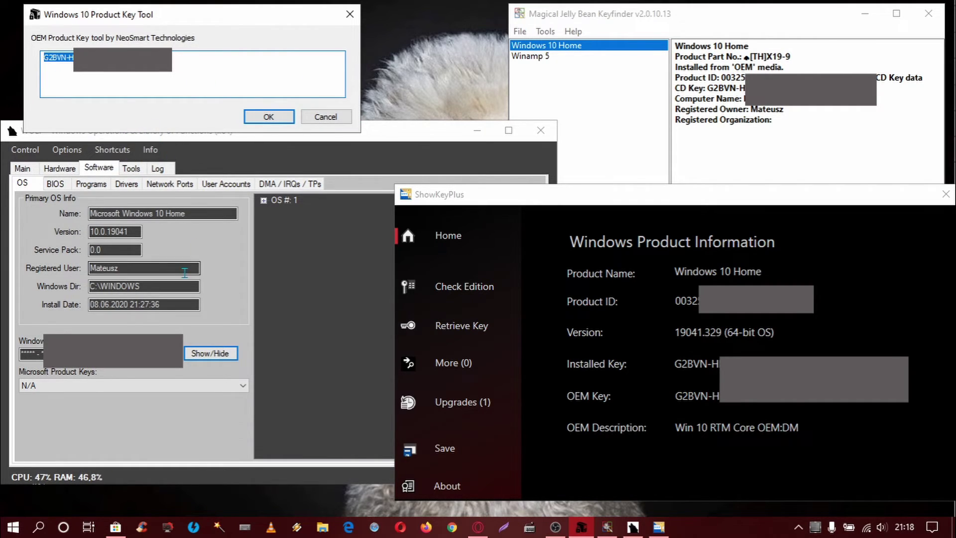
click(102, 174)
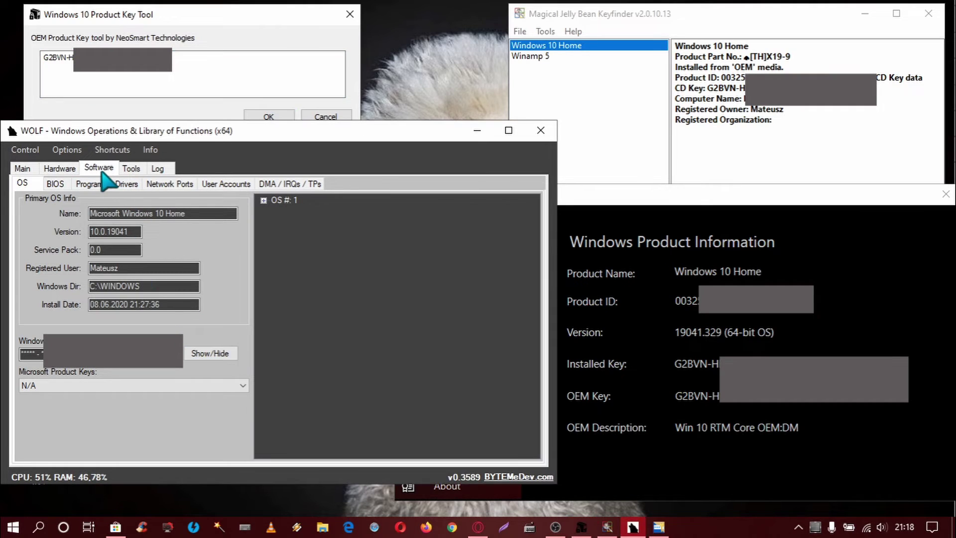
click(205, 355)
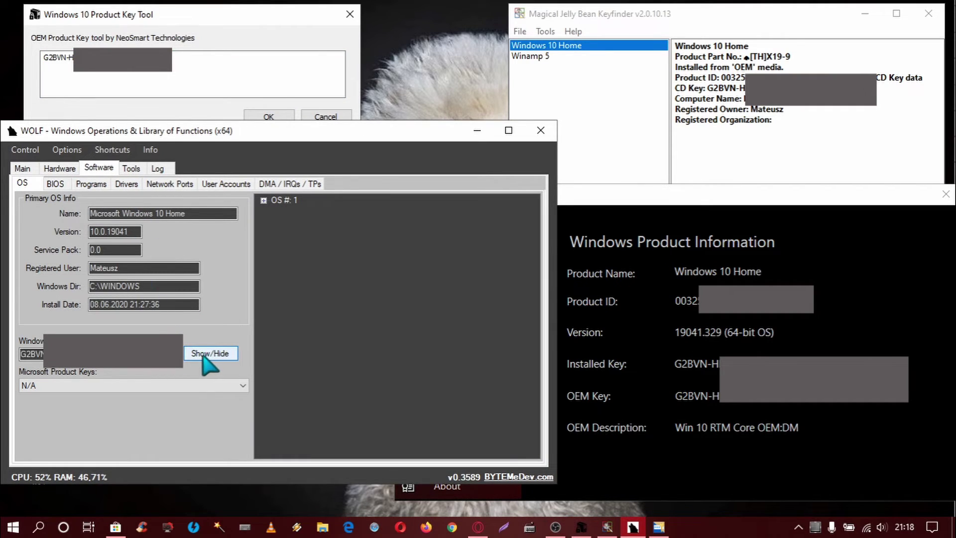
Step: Compare the product keys in ShowKeyPlus and KeyFinder, hiding and showing the OEM key in ShowKeyPlus
click(671, 204)
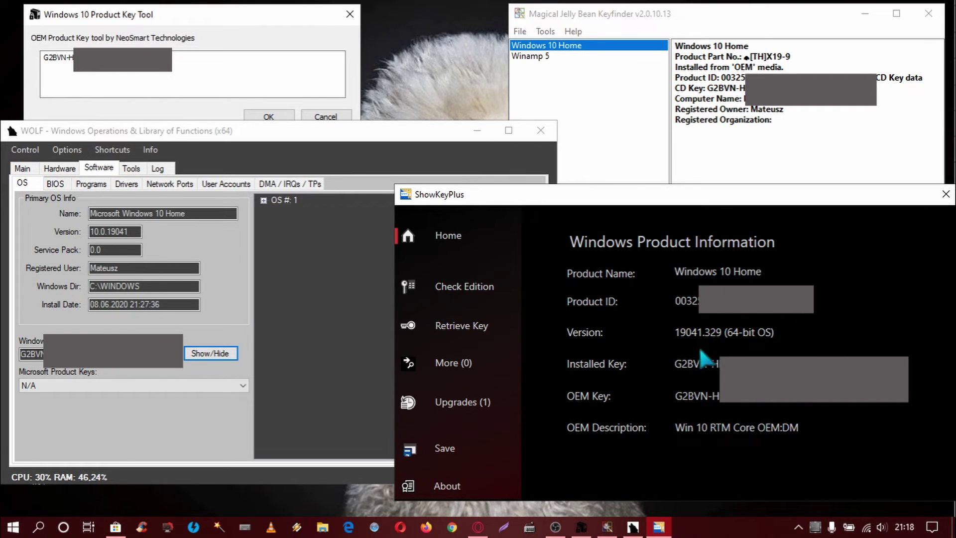
click(729, 146)
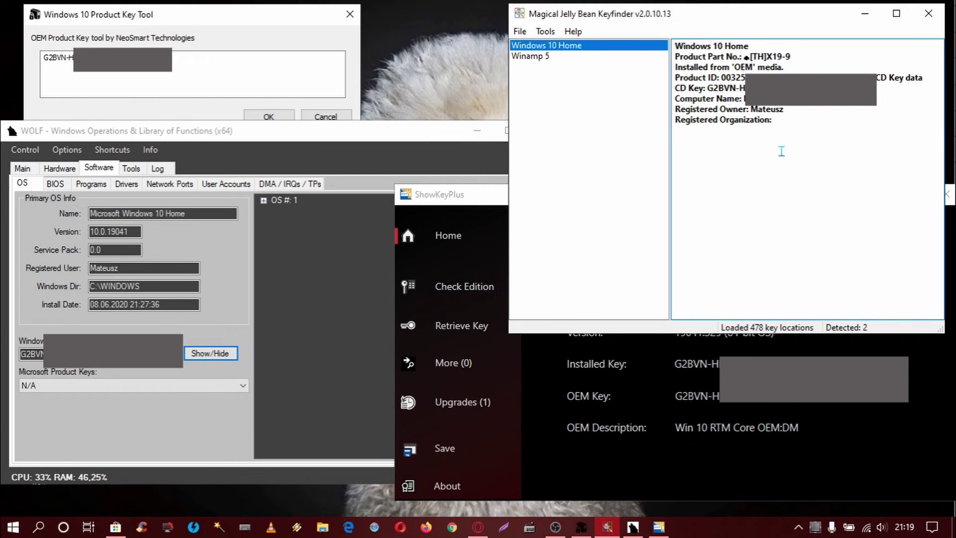
click(695, 398)
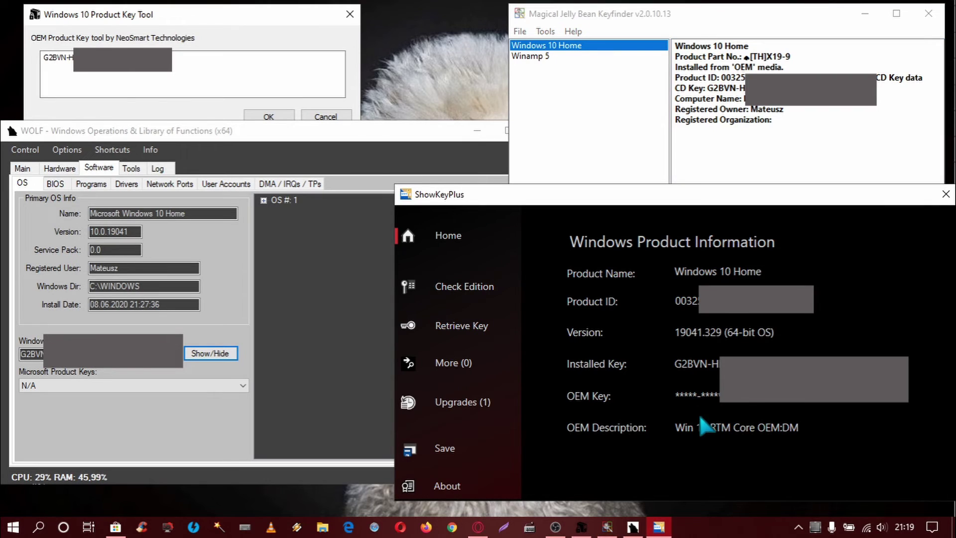
click(786, 405)
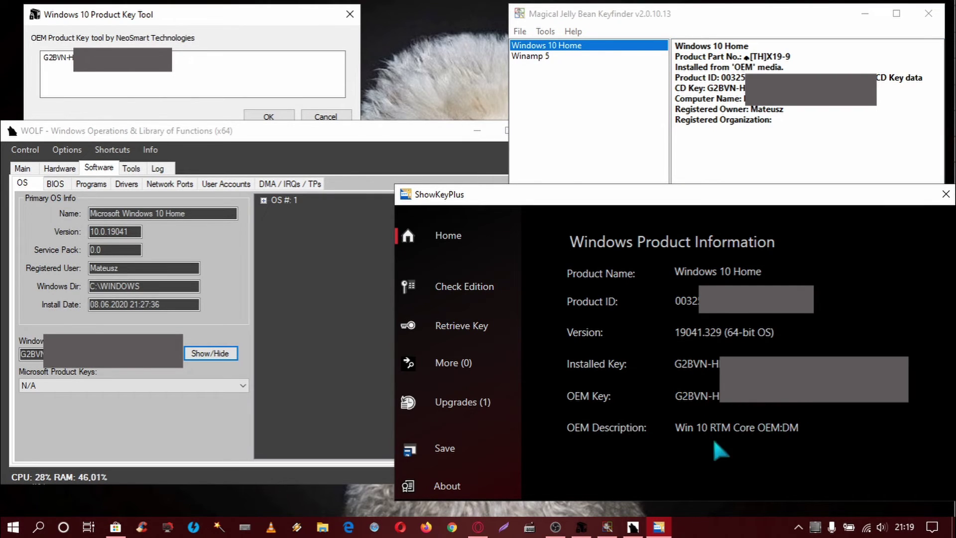